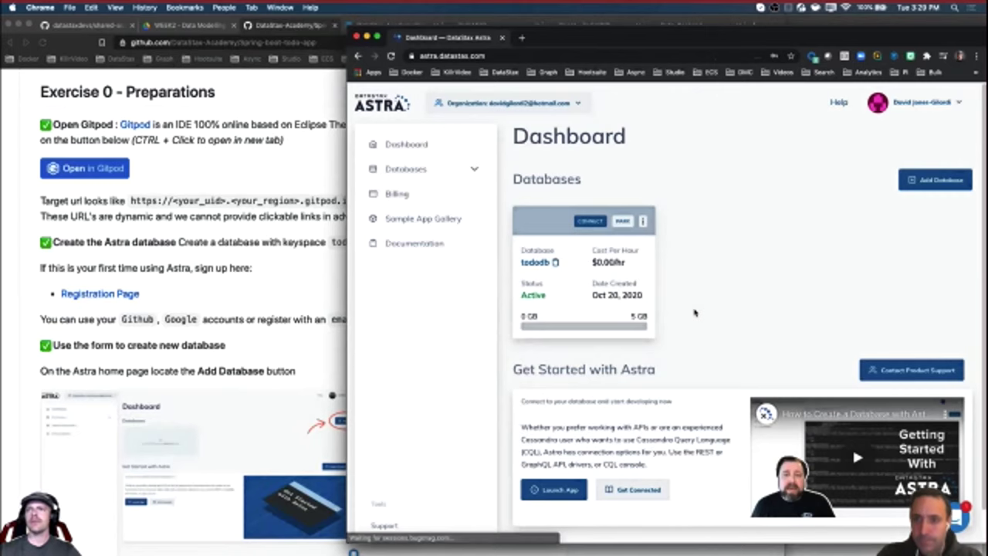
# - Terminate the existing tododb database, entering its name as confirmation
pyautogui.click(642, 220)
pyautogui.click(622, 264)
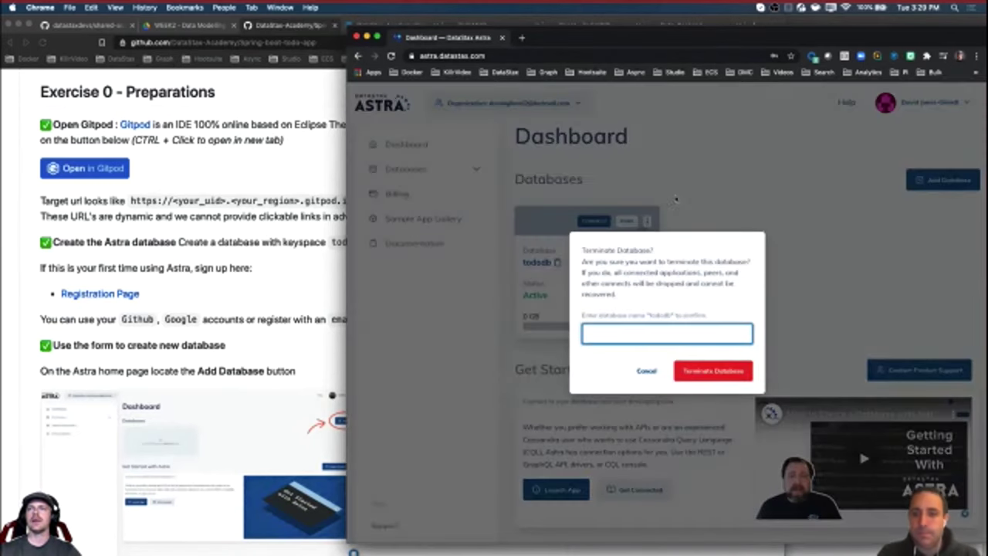
pyautogui.doubleClick(660, 310)
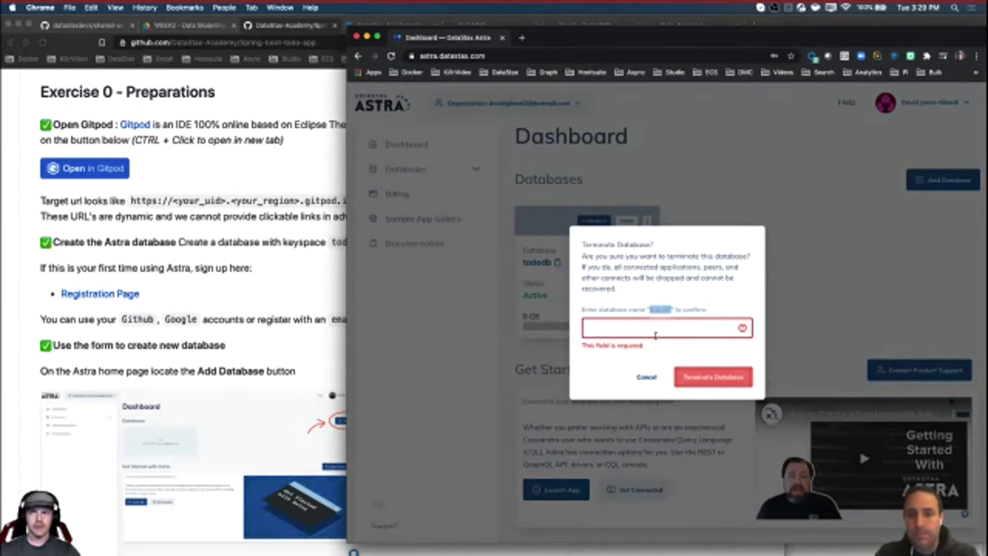
pyautogui.click(656, 332)
pyautogui.write('tododb')
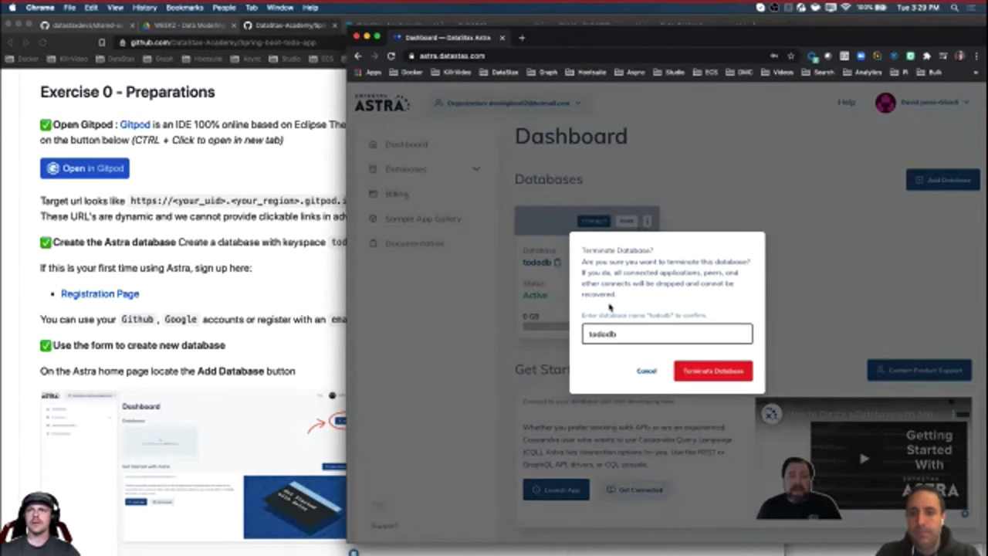
pyautogui.click(713, 371)
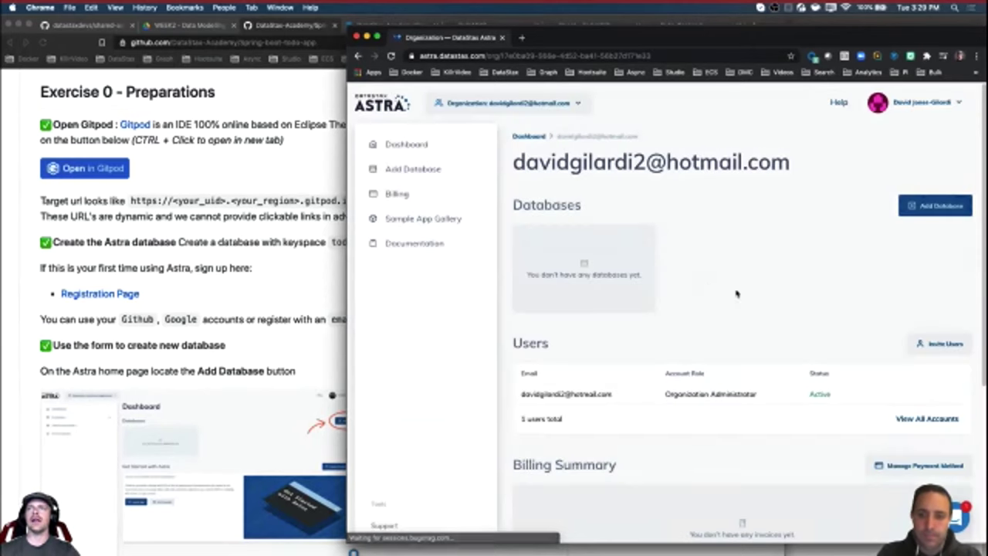
# - Review the GitHub README instructions on adding an Astra database and selecting the free tier plan
pyautogui.click(276, 302)
pyautogui.scroll(-3, 276, 302)
pyautogui.scroll(-2, 347, 317)
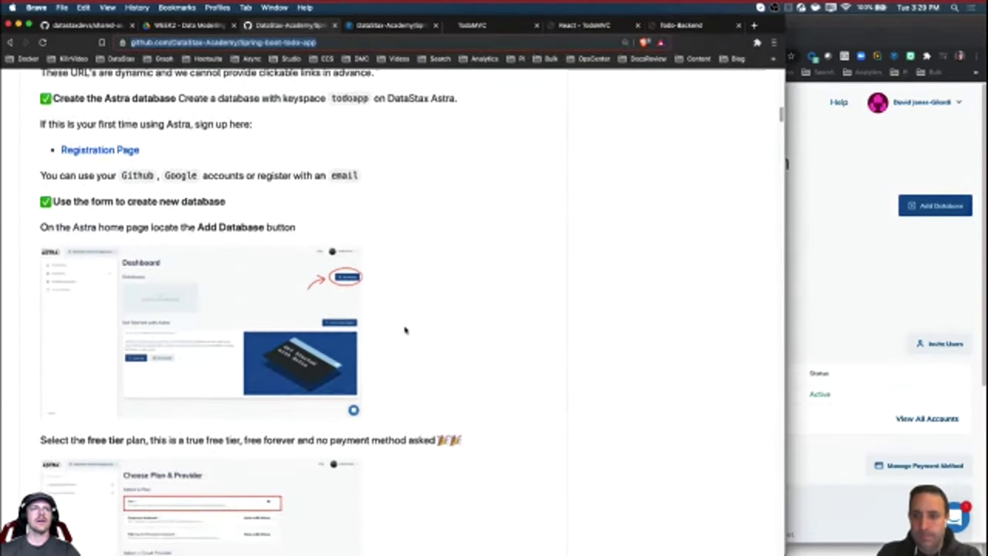
pyautogui.click(857, 254)
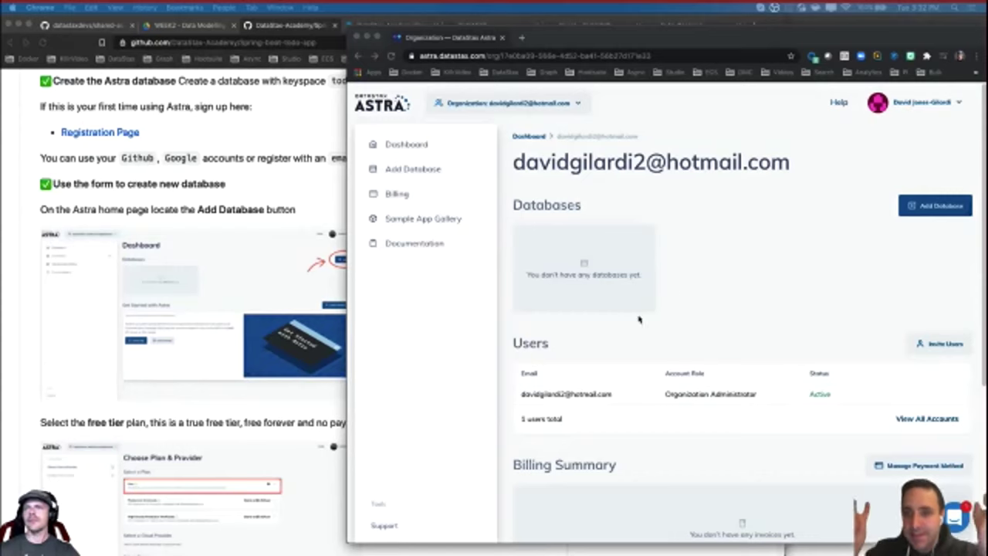
pyautogui.click(661, 328)
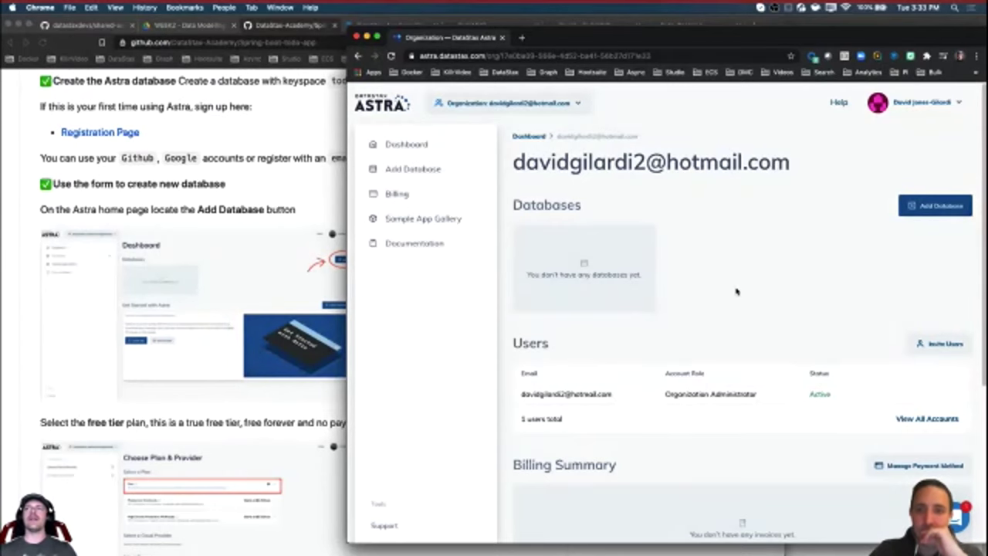
pyautogui.click(256, 431)
pyautogui.scroll(-2, 370, 309)
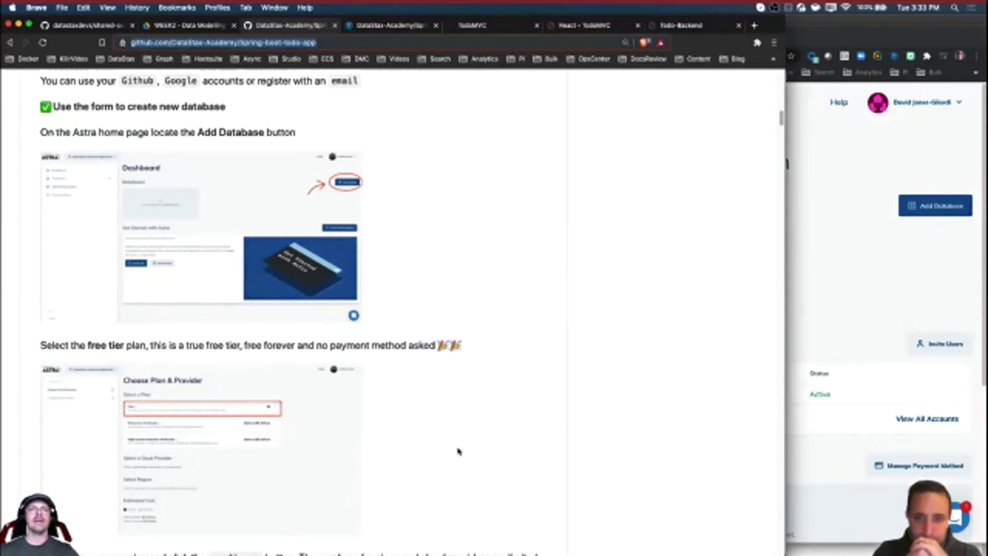
pyautogui.scroll(-2, 266, 334)
pyautogui.scroll(-4, 266, 334)
pyautogui.scroll(7, 409, 413)
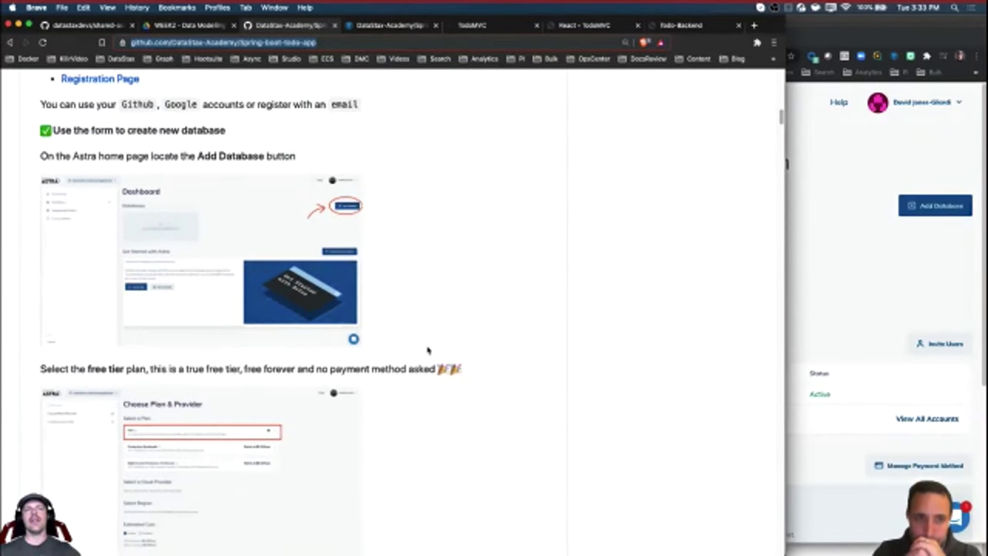
# - Switch to Astra, start adding a new database on the Free plan and choose Google Cloud as provider
pyautogui.click(869, 307)
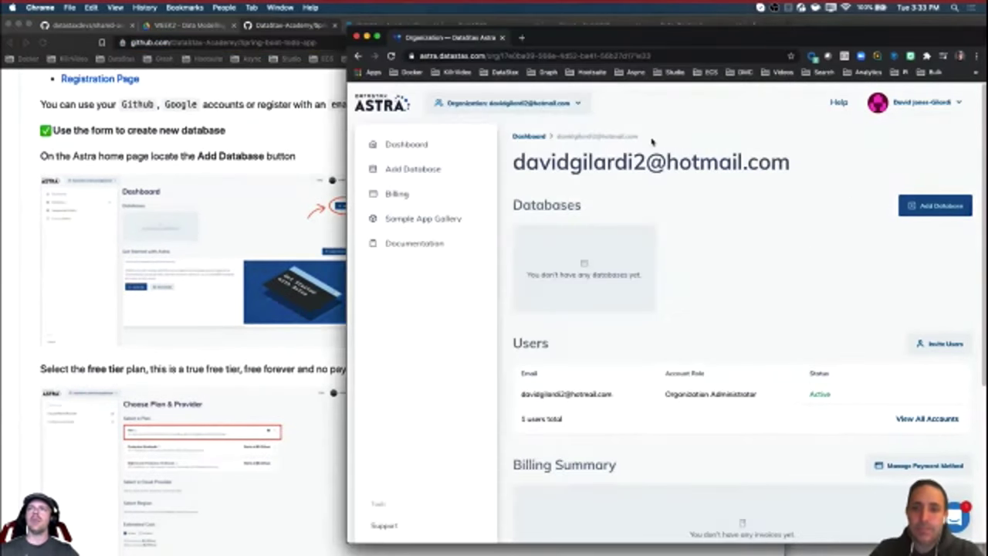
pyautogui.click(923, 216)
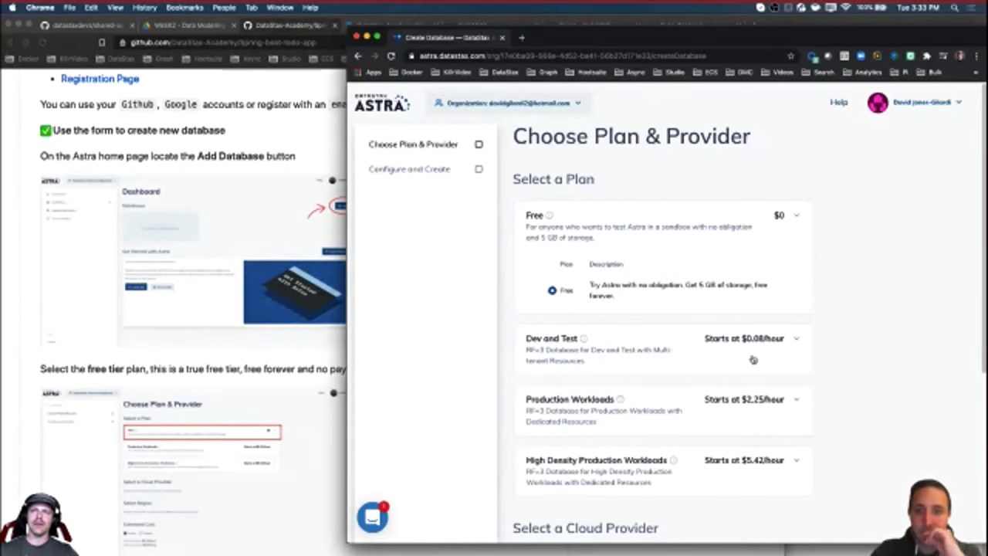
pyautogui.scroll(-1, 895, 337)
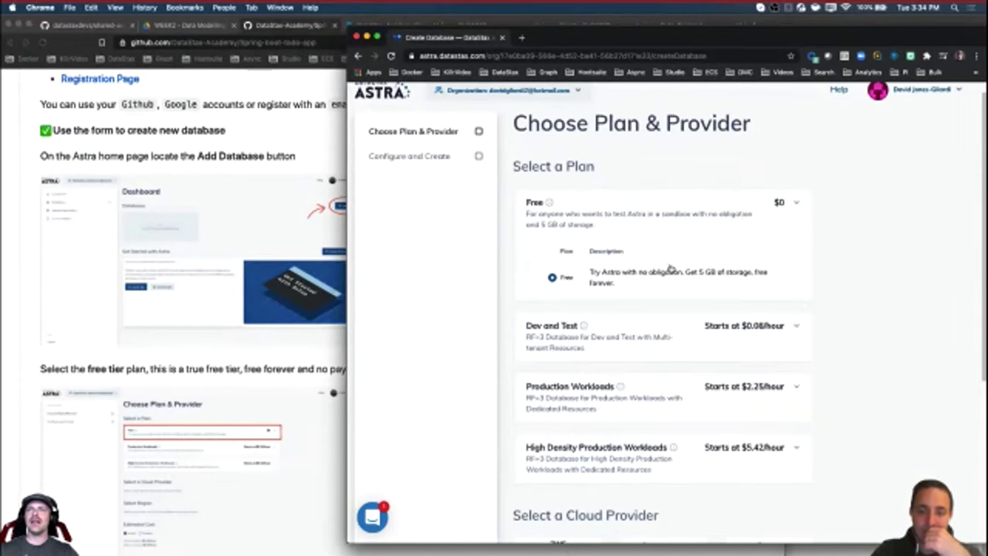
pyautogui.scroll(-3, 914, 328)
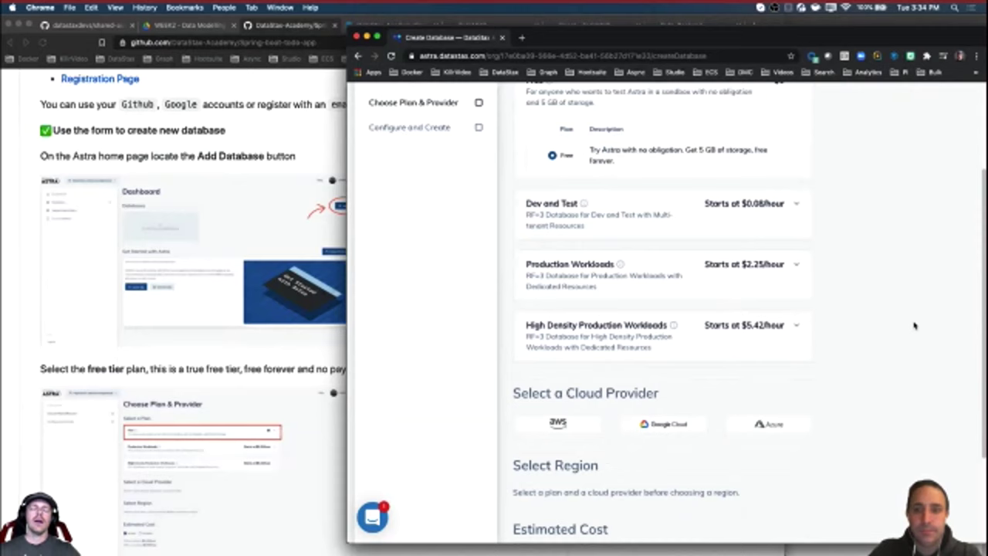
pyautogui.scroll(2, 914, 326)
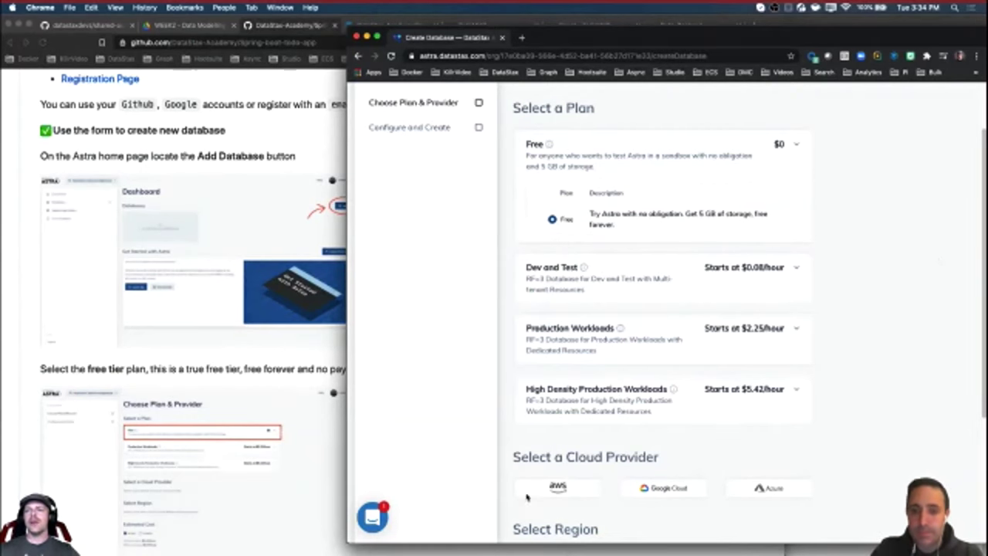
pyautogui.scroll(-1, 857, 479)
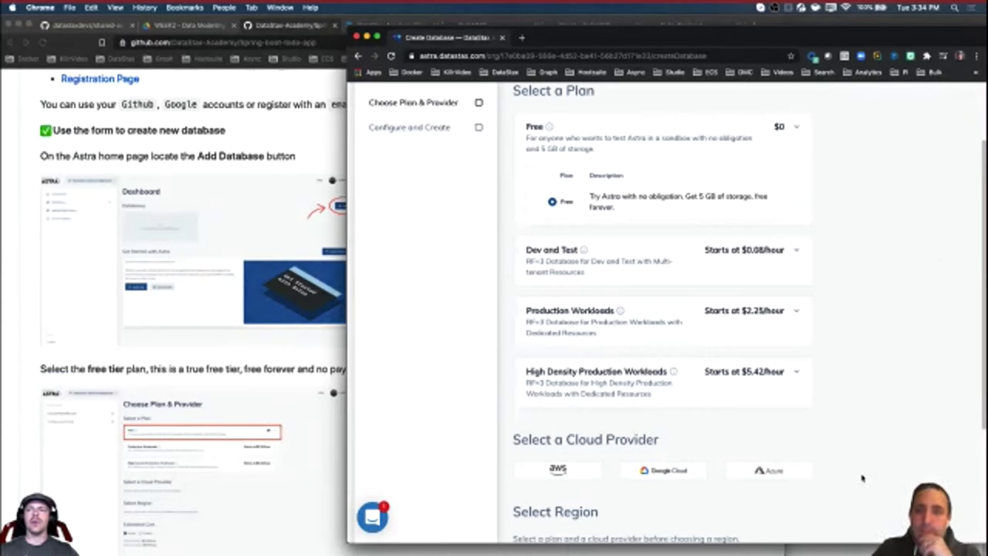
pyautogui.click(655, 475)
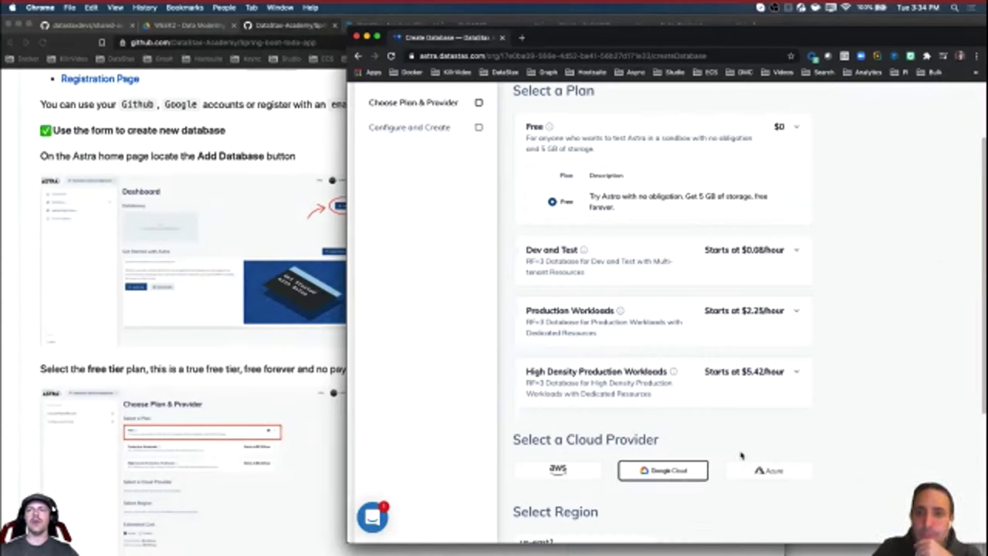
# - Try the Production Workloads C10 plan to see its cloud providers, and return to the Free plan with Google Cloud
pyautogui.click(610, 320)
pyautogui.click(553, 380)
pyautogui.scroll(-4, 803, 440)
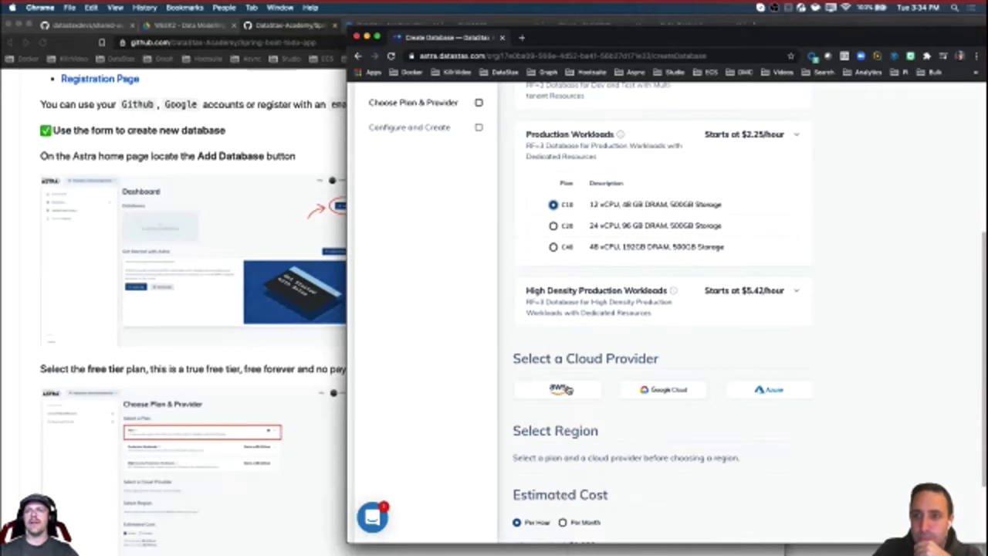
pyautogui.click(759, 393)
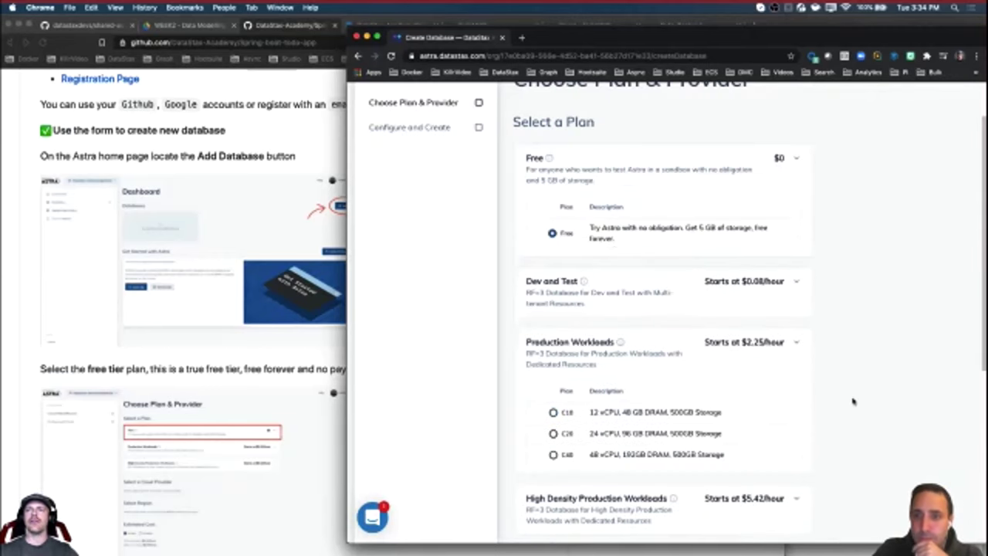
pyautogui.click(660, 392)
pyautogui.scroll(-3, 842, 423)
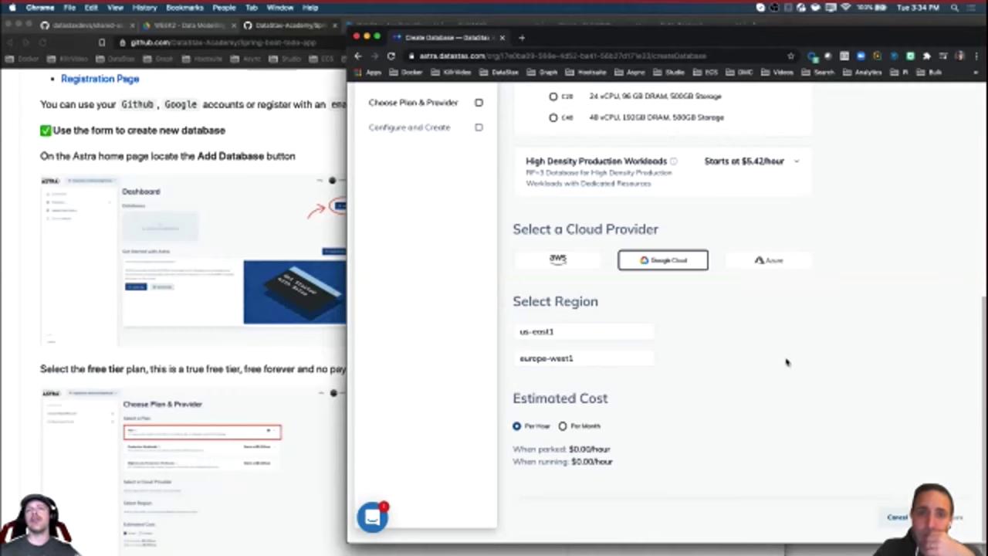
# - Select the C10 plan with Azure to check its regions, and restore Google Cloud and the Free plan
pyautogui.scroll(5, 610, 348)
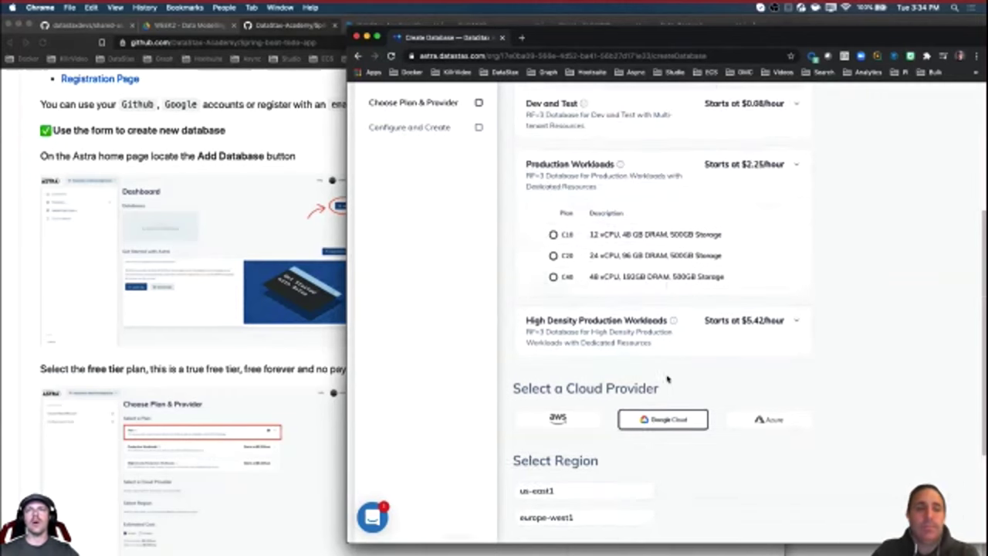
pyautogui.click(553, 329)
pyautogui.scroll(-3, 679, 417)
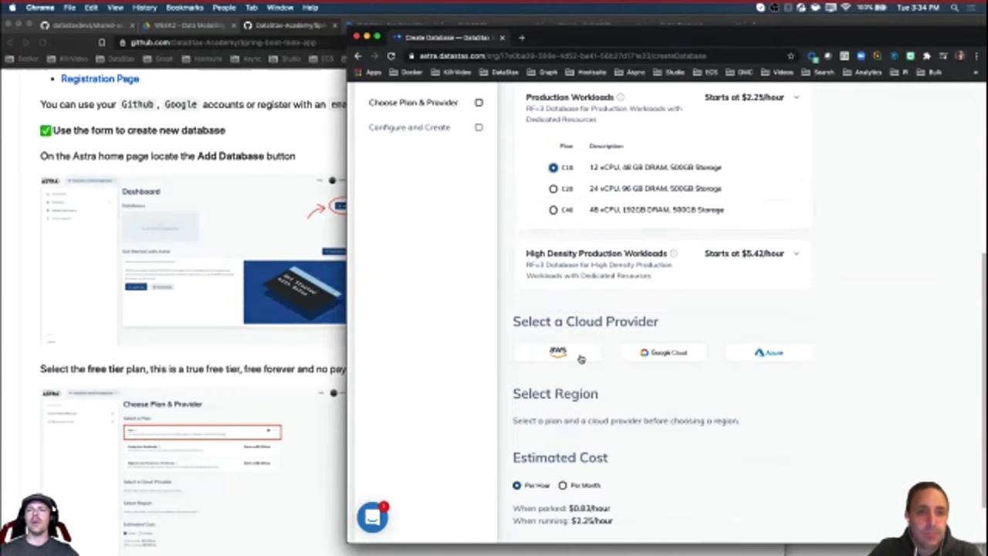
pyautogui.scroll(-2, 683, 435)
pyautogui.click(766, 263)
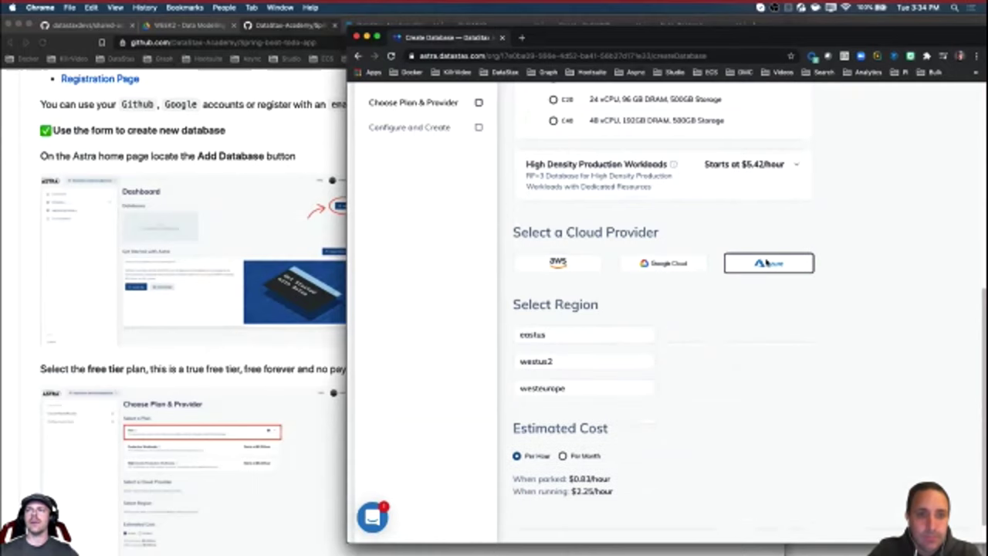
pyautogui.click(667, 265)
pyautogui.scroll(-2, 685, 434)
pyautogui.scroll(10, 693, 426)
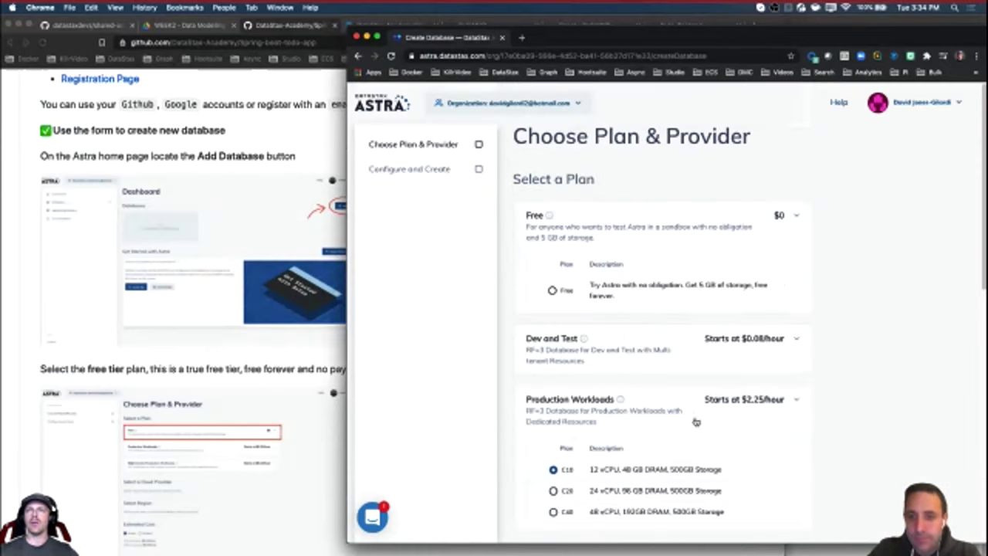
pyautogui.click(613, 295)
# - Select the us-east1 region for the Google Cloud database and proceed to its configuration
pyautogui.scroll(-3, 854, 353)
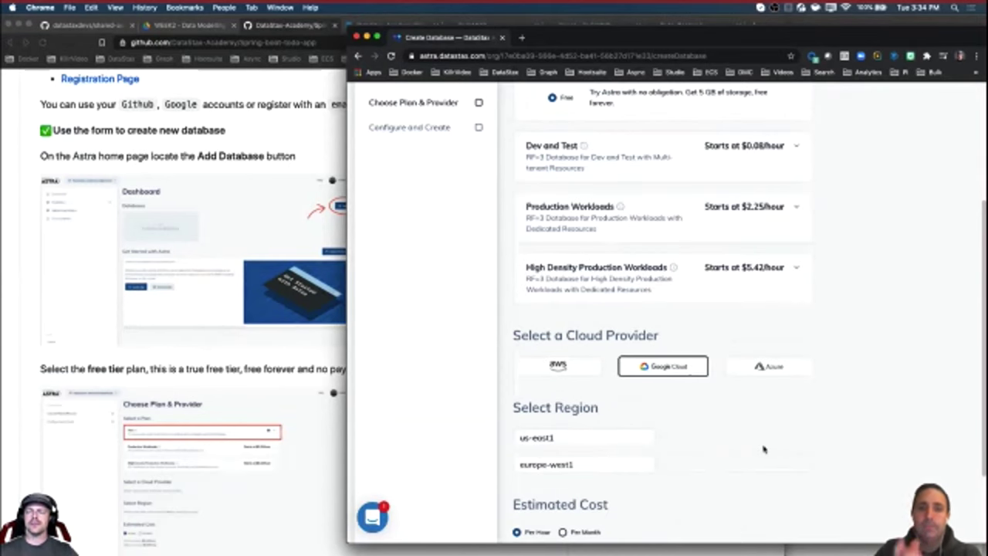
pyautogui.scroll(-2, 764, 448)
pyautogui.click(560, 334)
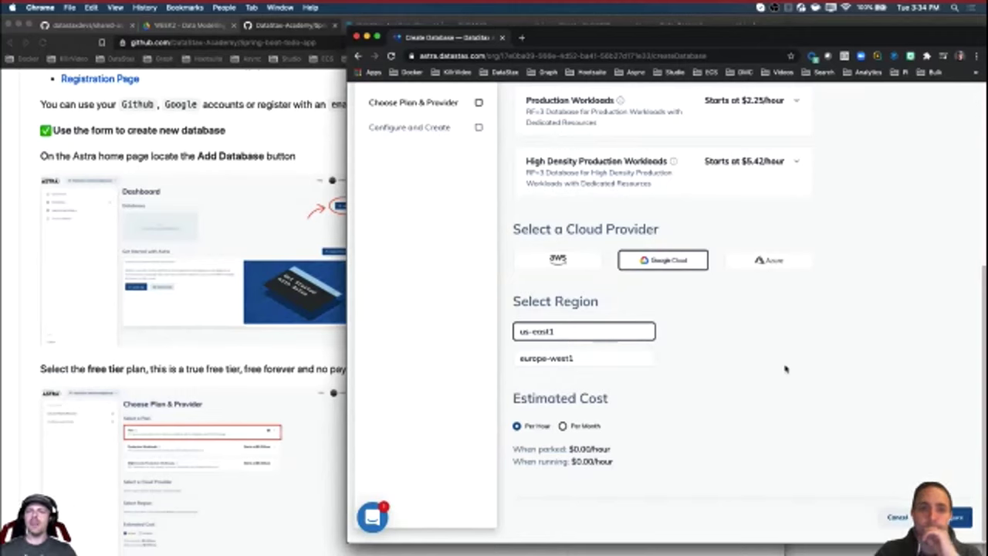
pyautogui.scroll(3, 784, 369)
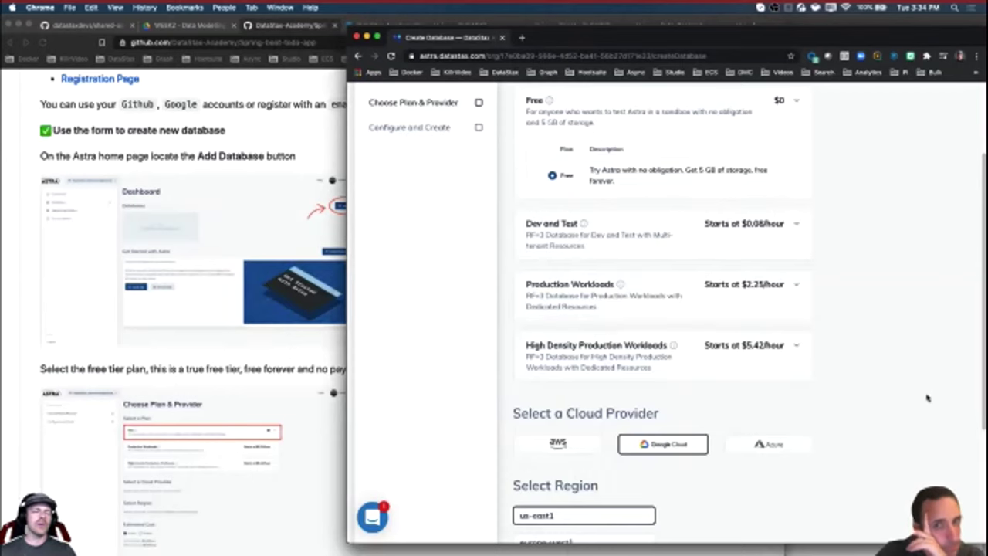
pyautogui.scroll(3, 928, 398)
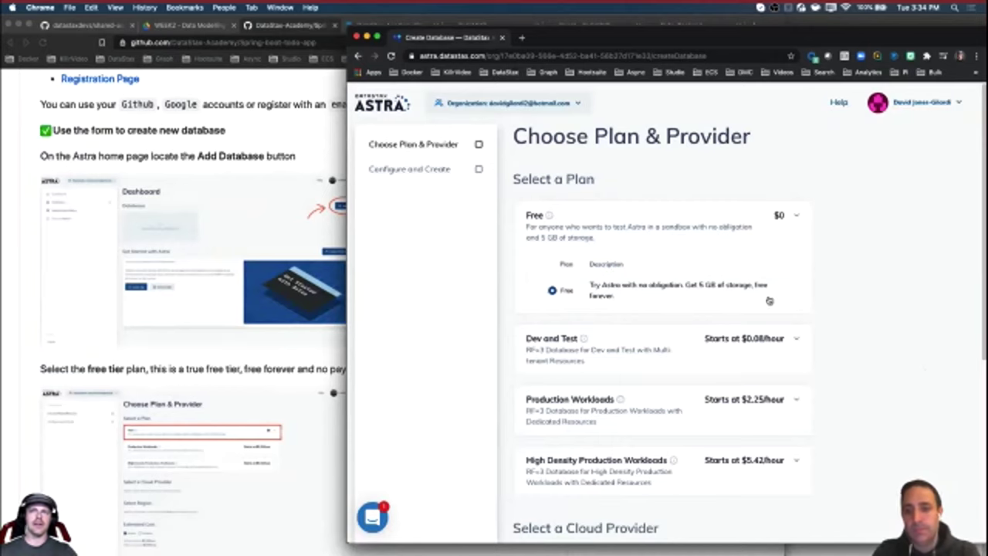
pyautogui.scroll(-2, 922, 370)
pyautogui.scroll(-5, 922, 370)
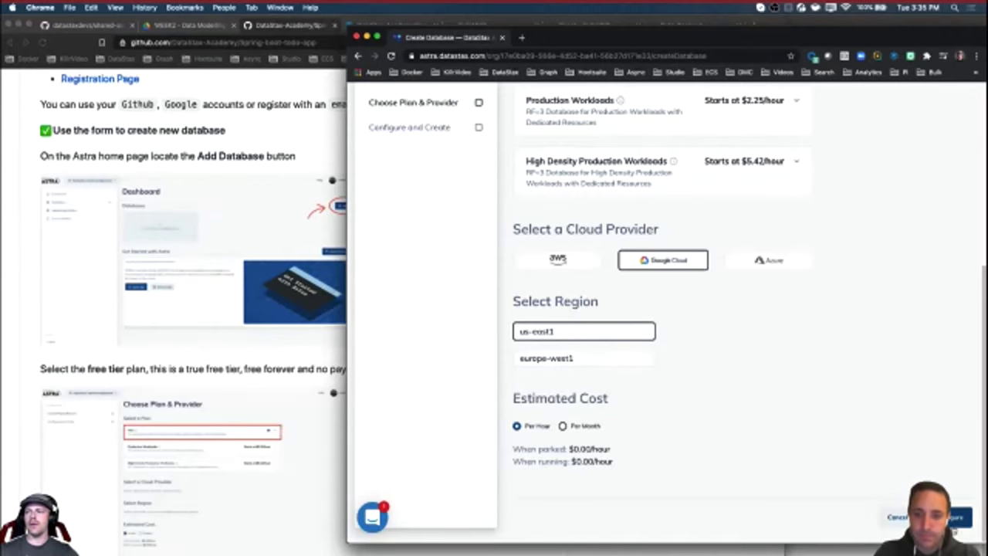
pyautogui.click(956, 523)
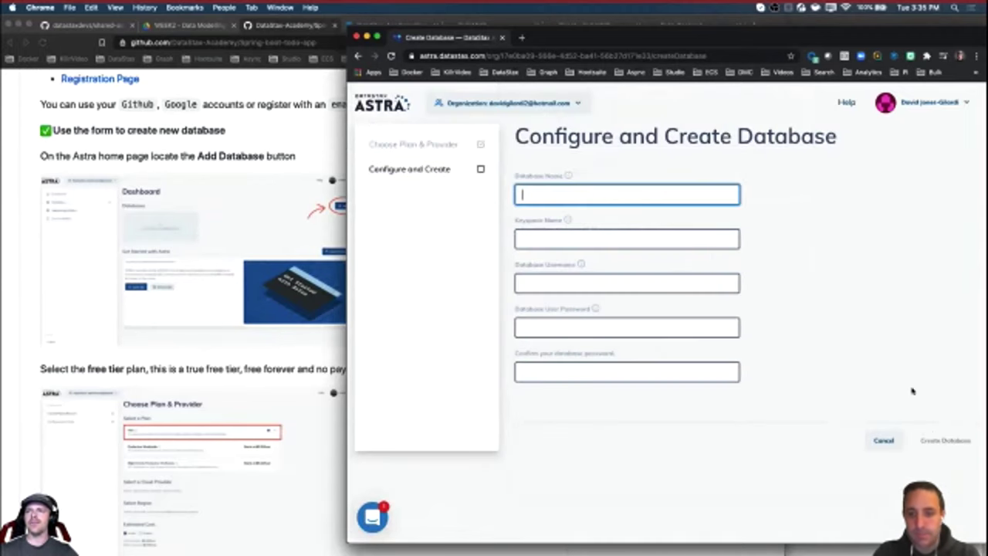
# - Copy tododb from the README's signup details and set it as the new database's name
pyautogui.click(286, 376)
pyautogui.scroll(-2, 286, 376)
pyautogui.scroll(-7, 285, 376)
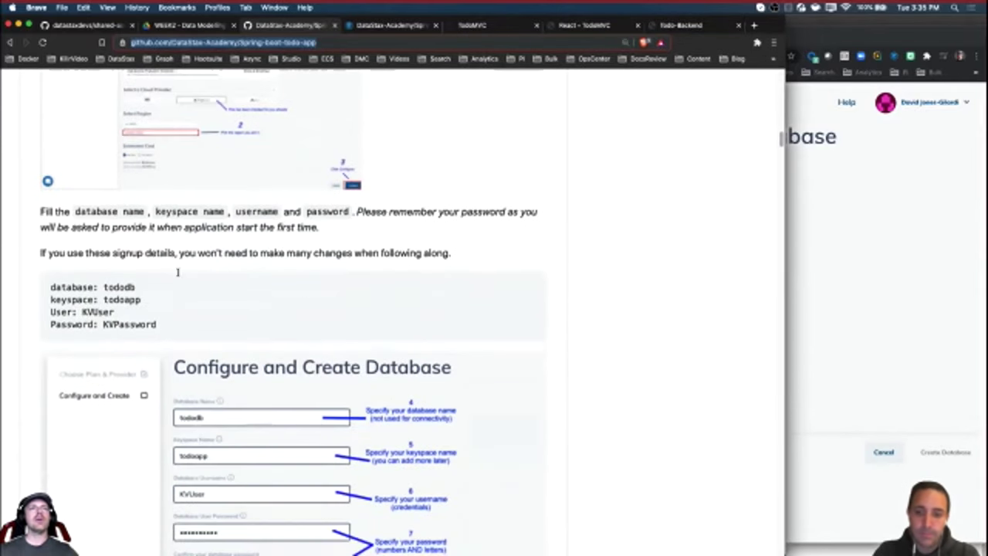
pyautogui.press('super+Tab')
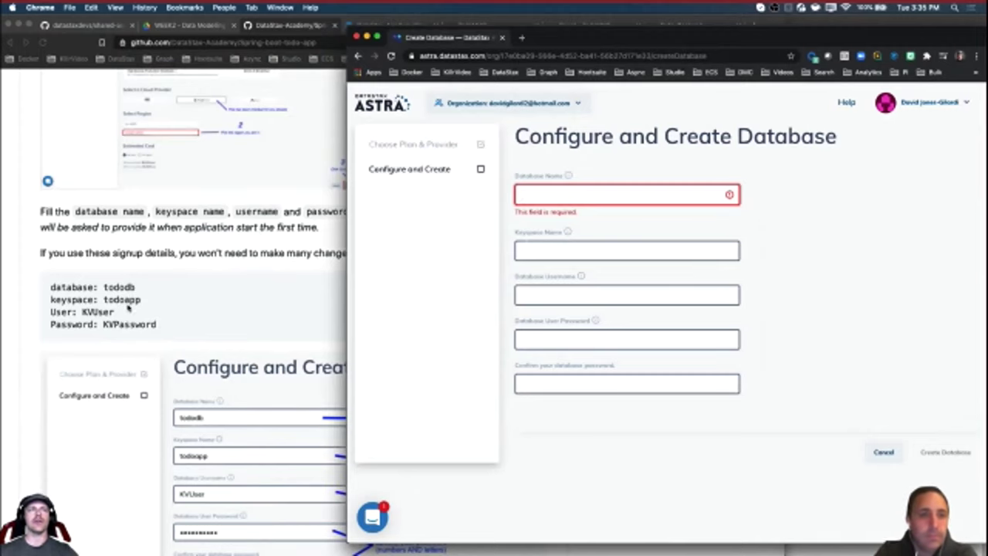
pyautogui.click(126, 289)
pyautogui.doubleClick(122, 287)
pyautogui.press('super+c')
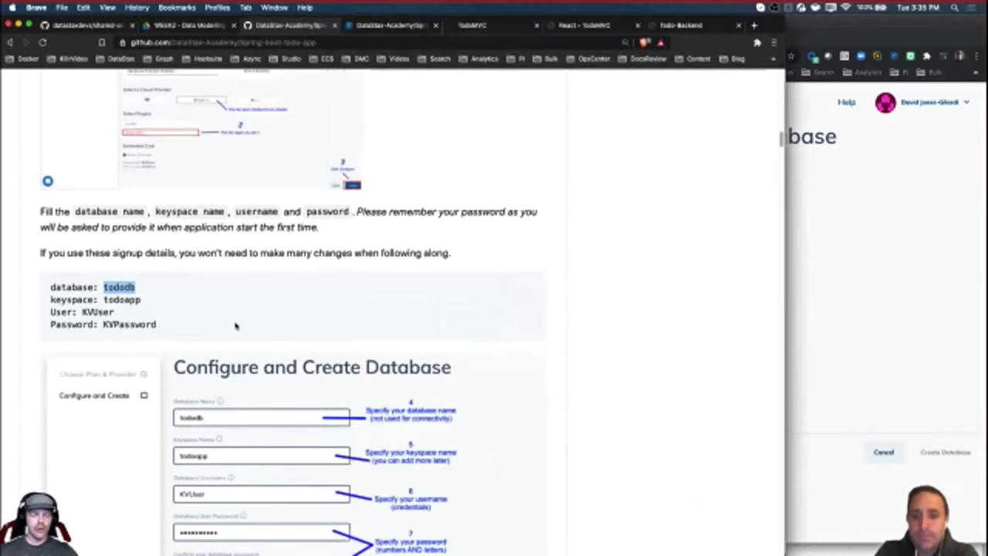
pyautogui.click(830, 249)
pyautogui.click(641, 190)
pyautogui.press('super+v')
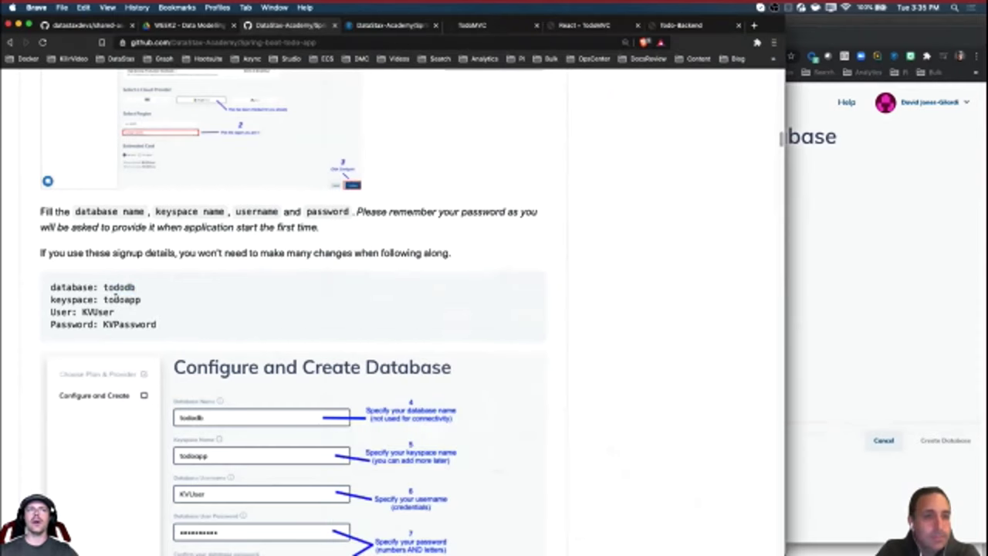
# - Copy todoapp from the README's signup details and set it as the keyspace name
pyautogui.doubleClick(122, 300)
pyautogui.press('super+c')
pyautogui.click(863, 245)
pyautogui.click(580, 237)
pyautogui.press('super+v')
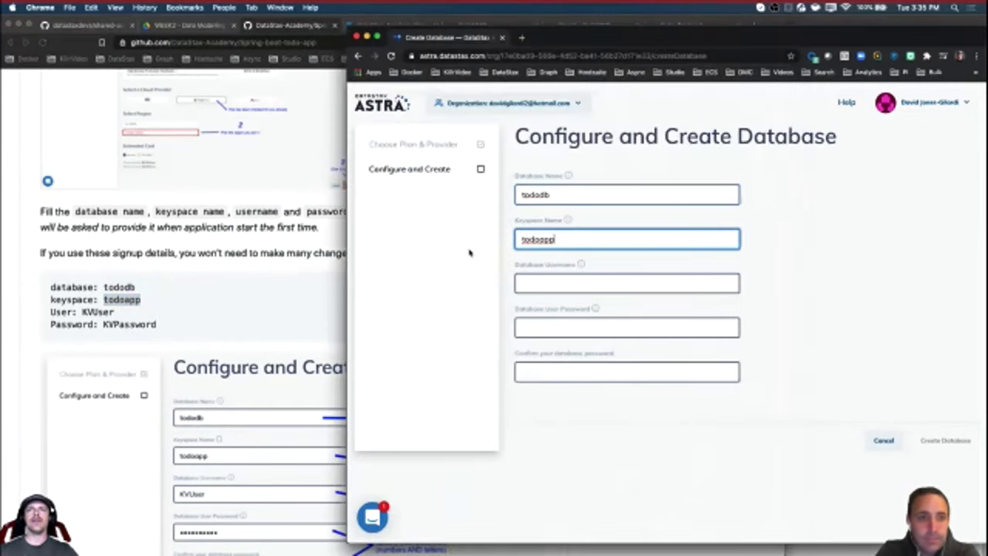
# - Copy KVUser from the README's signup details and set it as the database username
pyautogui.click(205, 316)
pyautogui.doubleClick(97, 312)
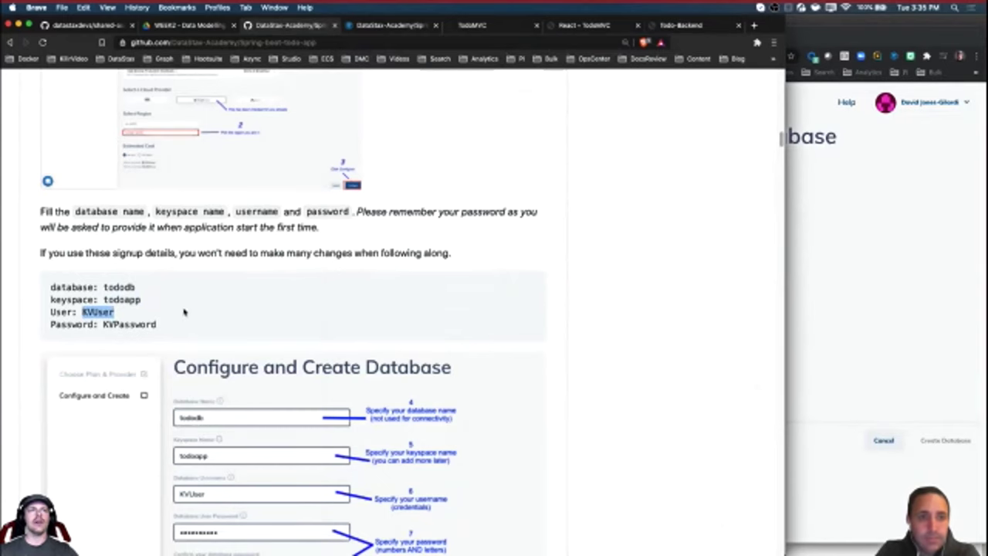
pyautogui.click(813, 264)
pyautogui.click(584, 282)
pyautogui.write('KVUser')
# - Copy the password from the README's signup details and enter it as both the database user password and its confirmation
pyautogui.click(132, 326)
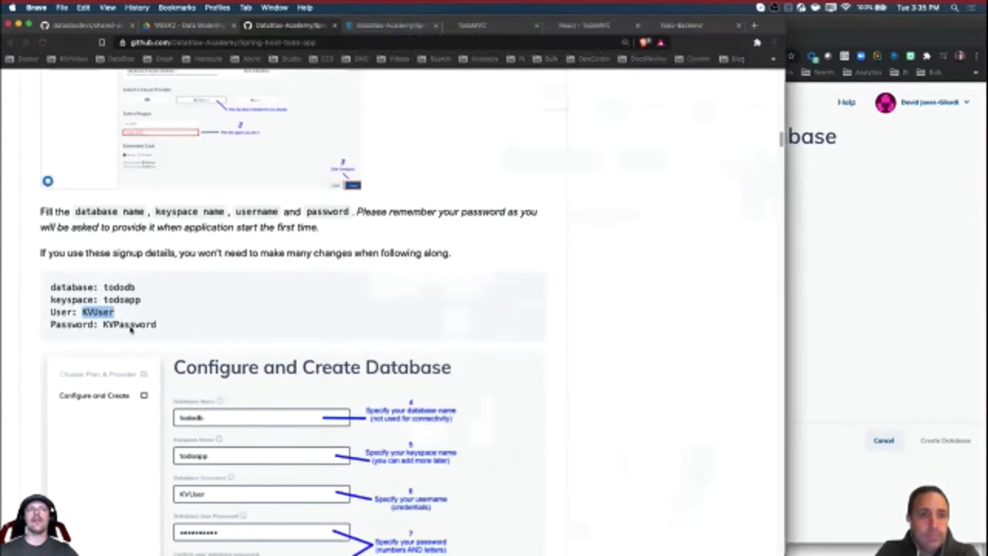
pyautogui.tripleClick(165, 324)
pyautogui.click(167, 324)
pyautogui.doubleClick(141, 325)
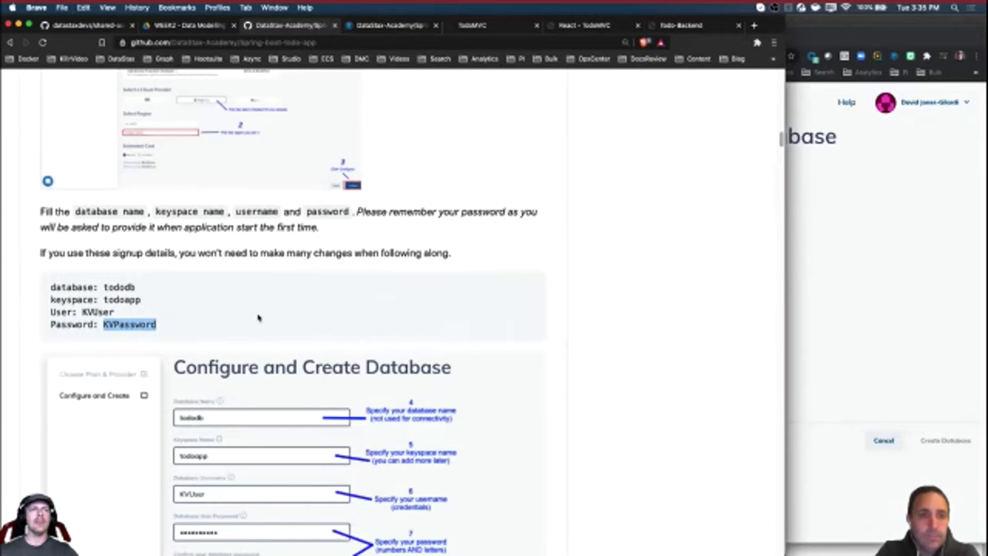
pyautogui.click(843, 343)
pyautogui.click(640, 325)
pyautogui.press('super+v')
pyautogui.click(615, 371)
pyautogui.press('super+v')
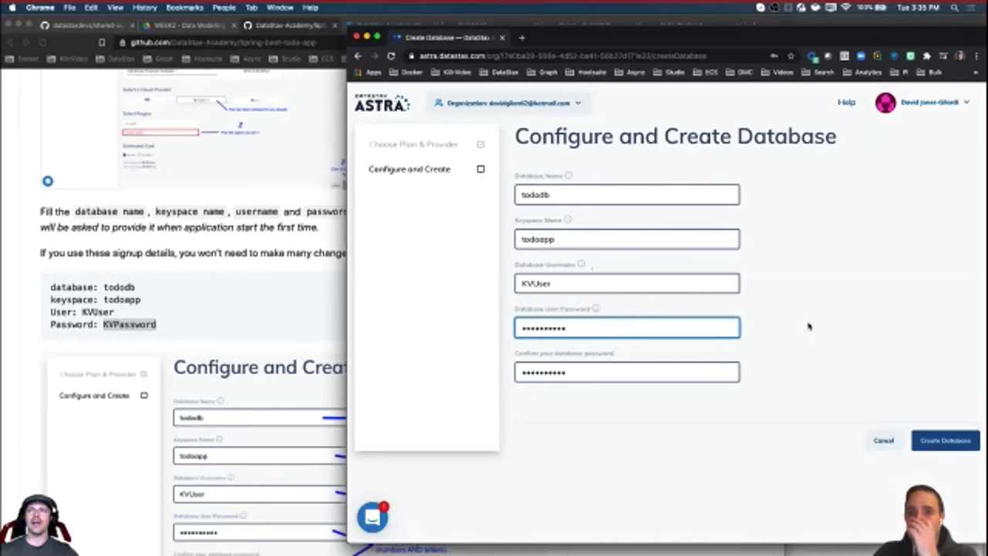
# - Remove and re-enter the last character of the database password confirmation
pyautogui.click(332, 329)
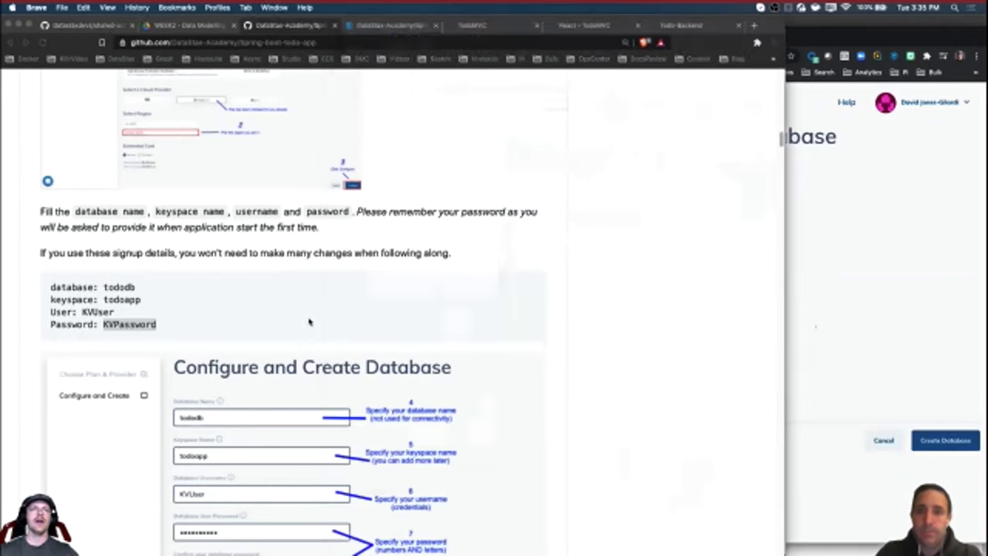
pyautogui.click(854, 334)
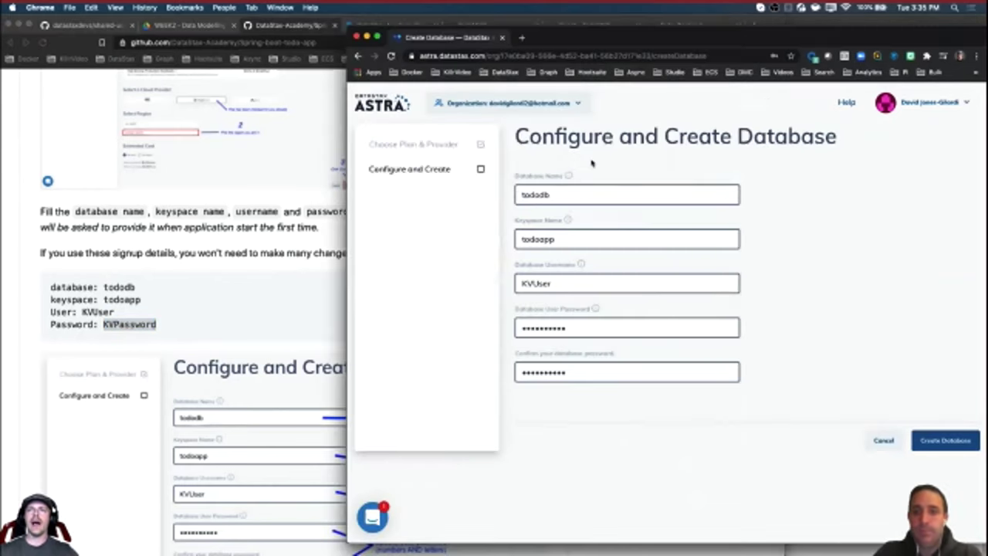
pyautogui.click(596, 371)
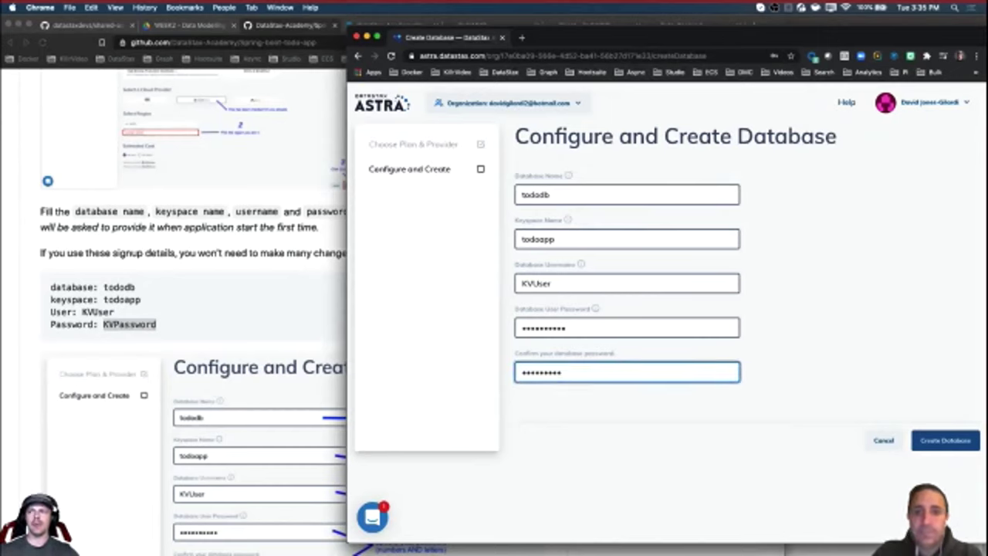
pyautogui.click(644, 397)
pyautogui.click(611, 374)
pyautogui.write('d')
# - Create the tododb database with the entered configuration
pyautogui.click(907, 360)
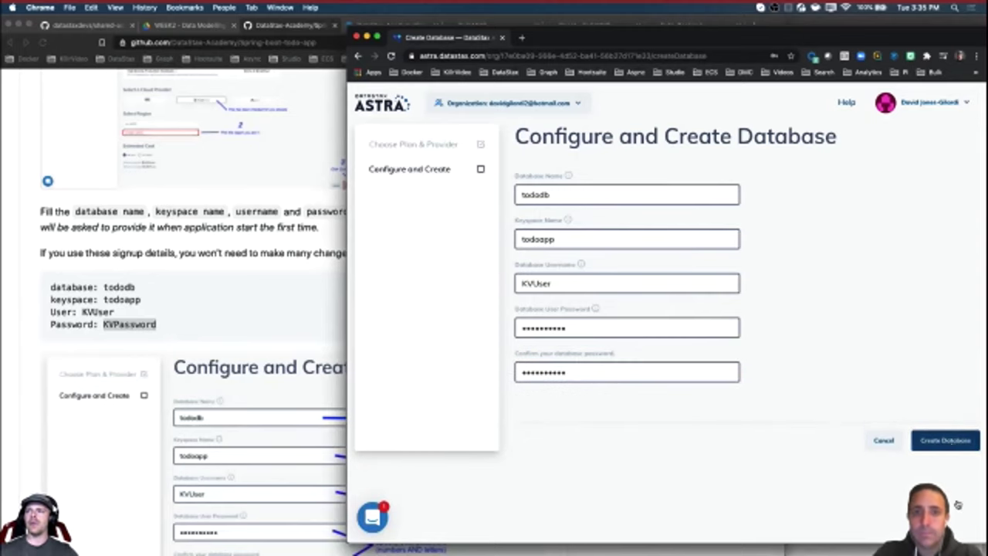
pyautogui.click(945, 441)
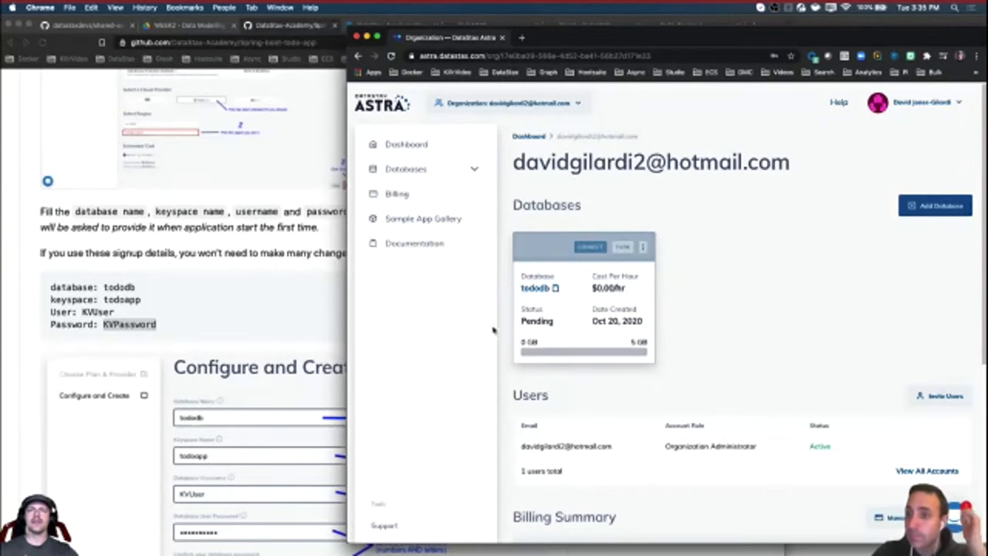
# - Read the README's instructions on the database status change and on reusing an existing Astra database
pyautogui.scroll(-10, 283, 327)
pyautogui.scroll(-5, 283, 326)
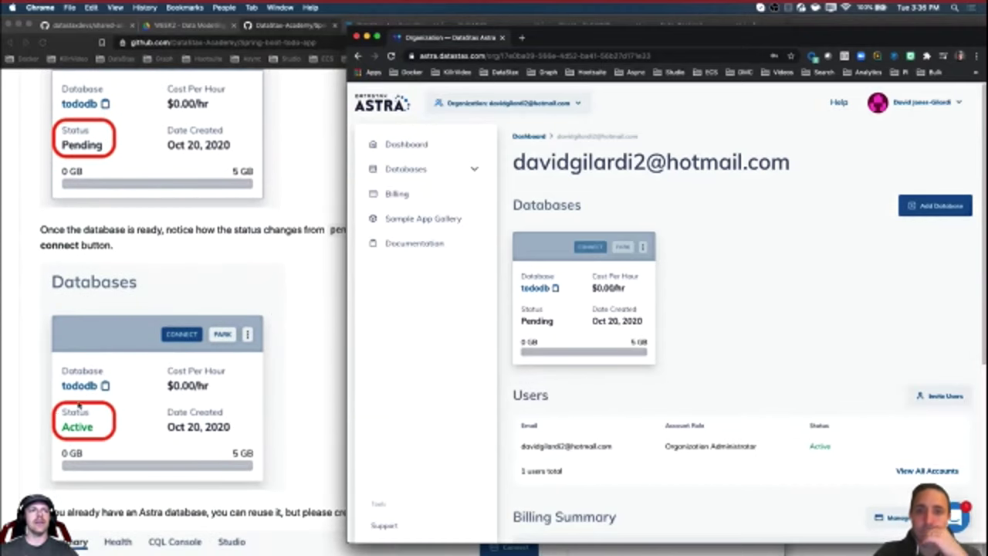
pyautogui.scroll(-3, 335, 400)
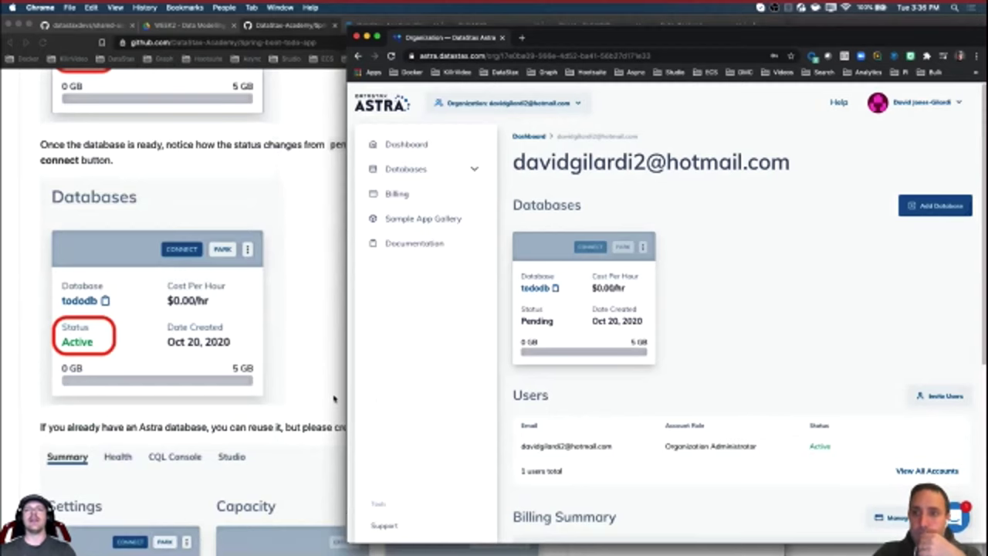
pyautogui.scroll(-2, 333, 398)
pyautogui.scroll(-2, 328, 393)
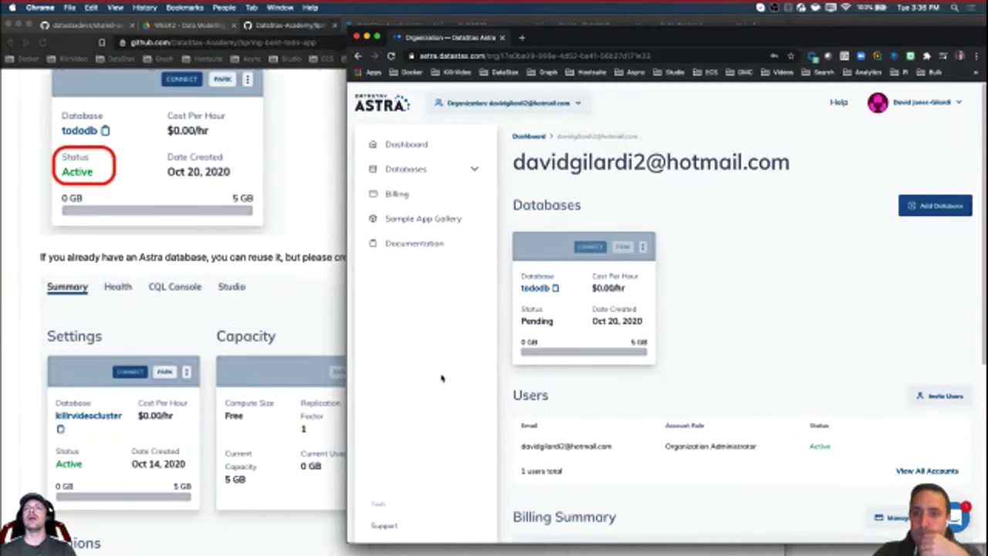